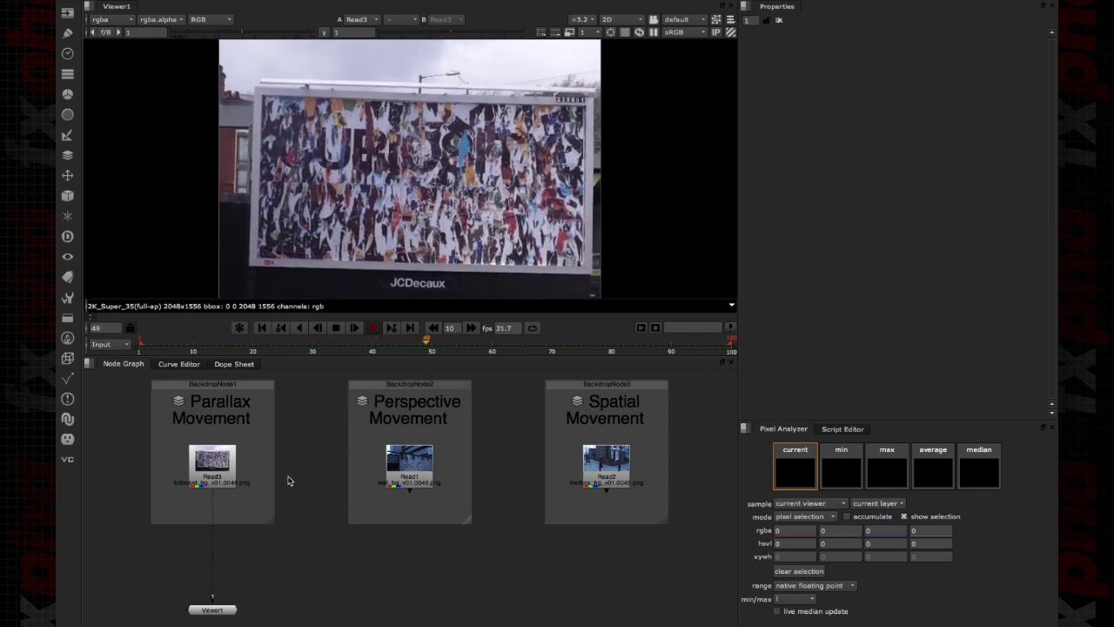
{"action": "left_click", "coordinate": [67, 175]}
{"action": "left_click", "coordinate": [116, 177]}
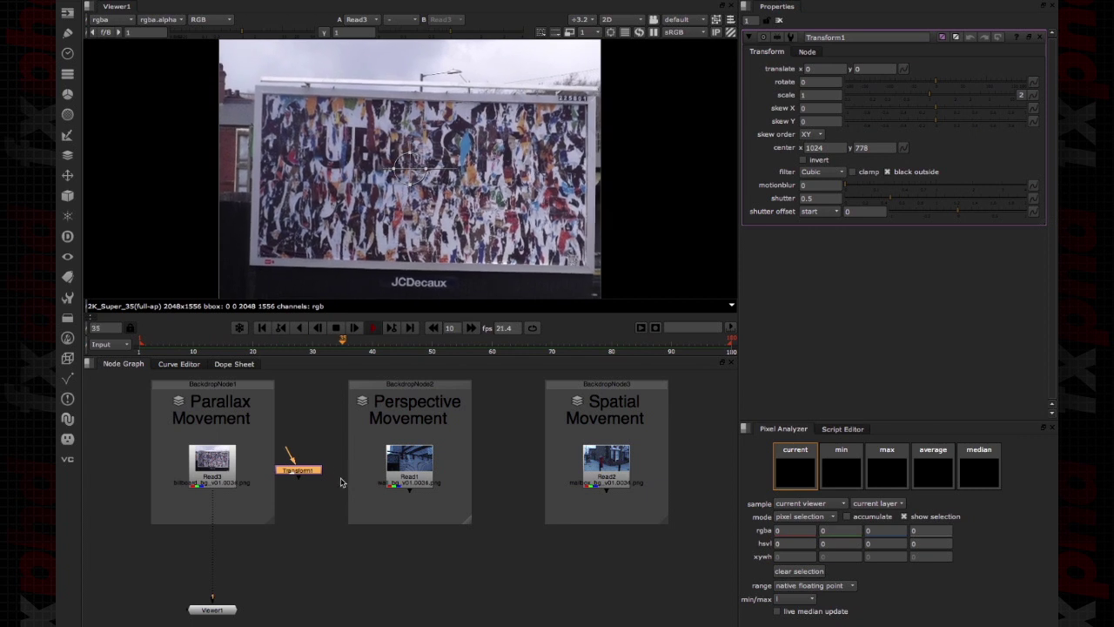
{"action": "key", "text": "Delete"}
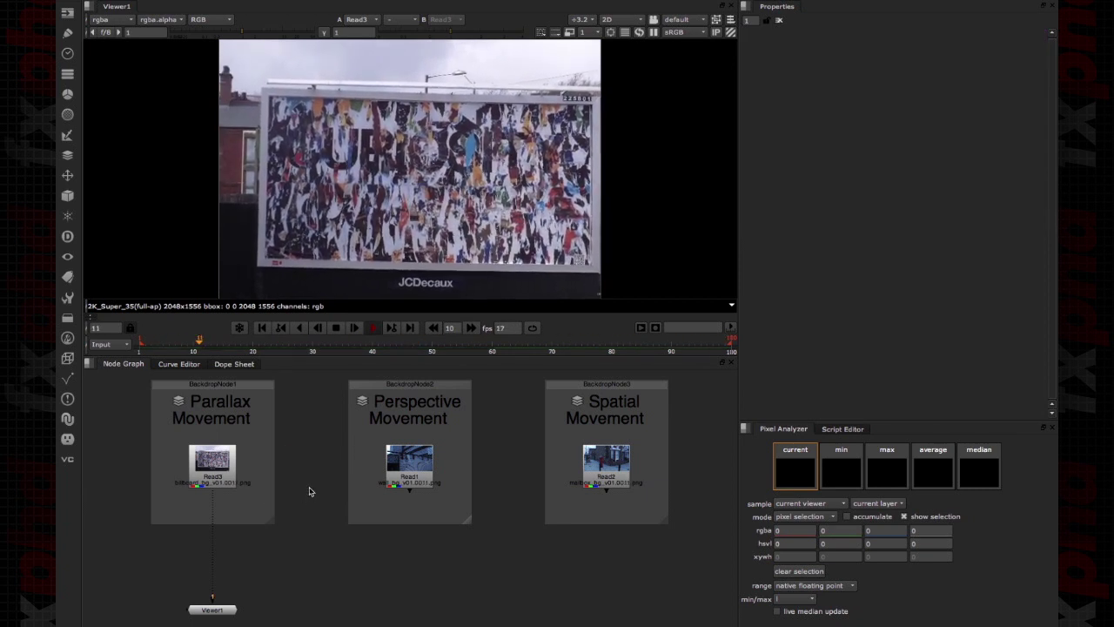
Add a Tracker node and place it below the Parallax Movement footage
{"action": "key", "text": "Tab"}
{"action": "type", "text": "track"}
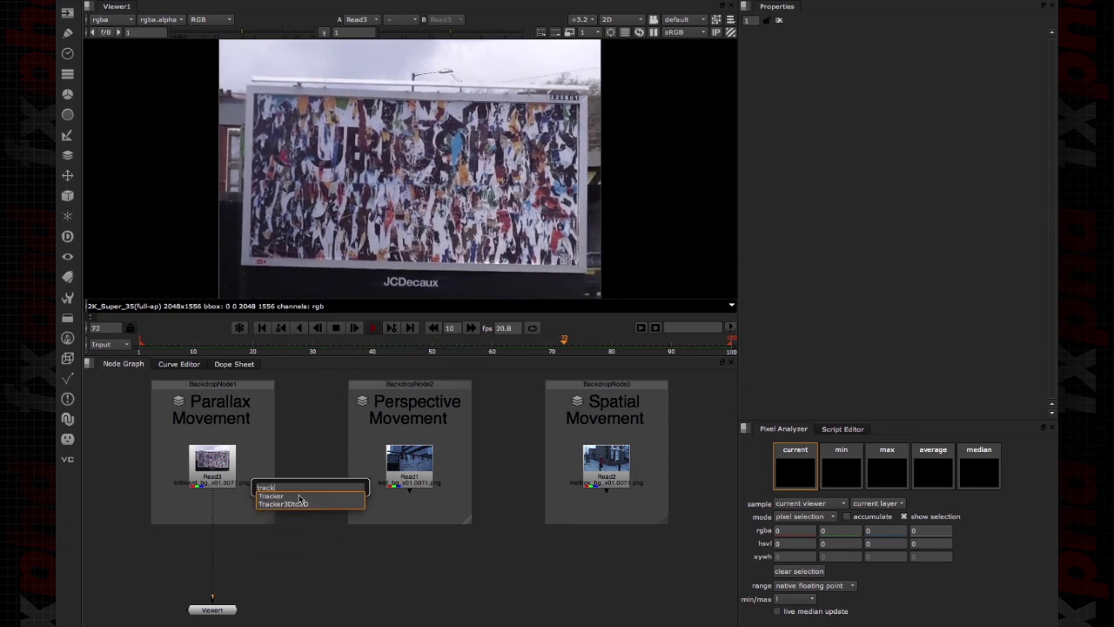
{"action": "key", "text": "Return"}
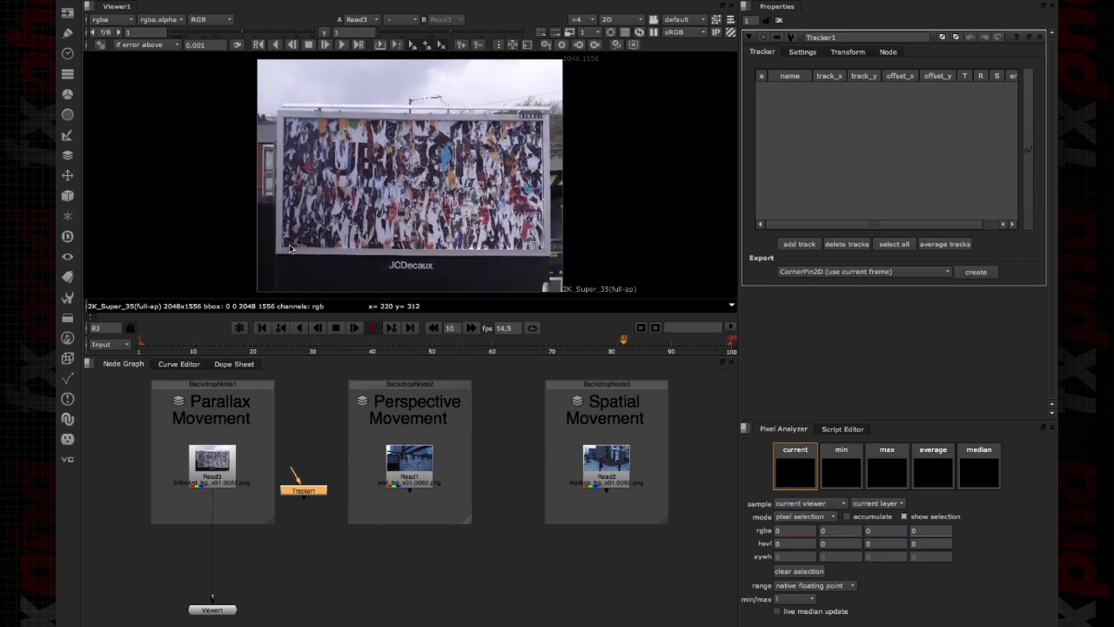
{"action": "left_click_drag", "start_coordinate": [314, 498], "coordinate": [261, 536]}
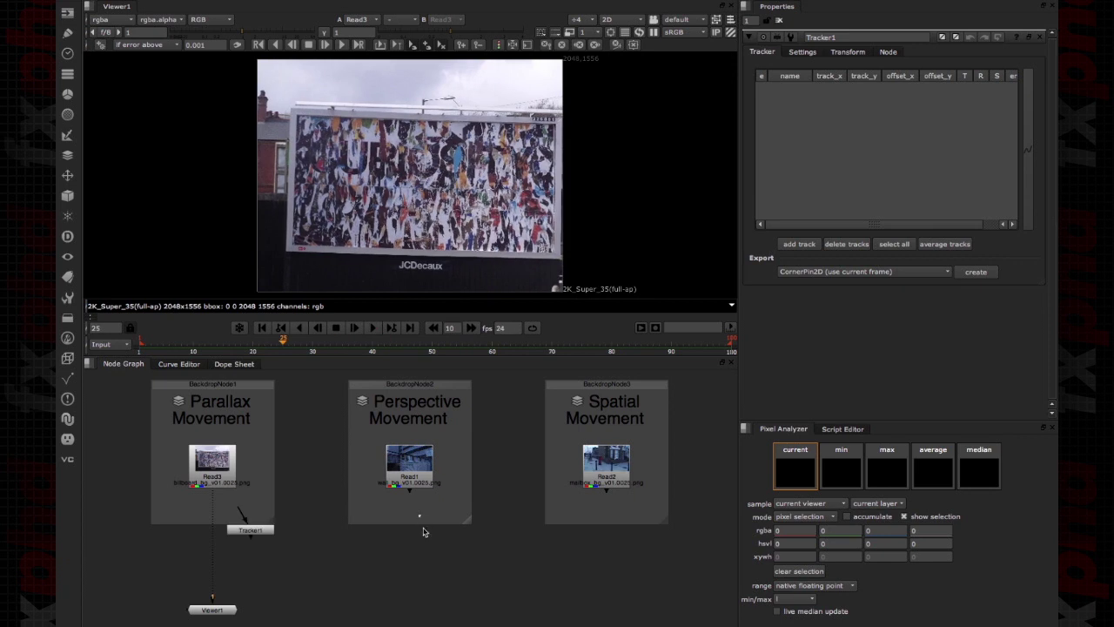
Add a PlanarTracker with its Roto node below the Perspective Movement footage and open the planar tracker's tracking settings
{"action": "key", "text": "Tab"}
{"action": "key", "text": "Return"}
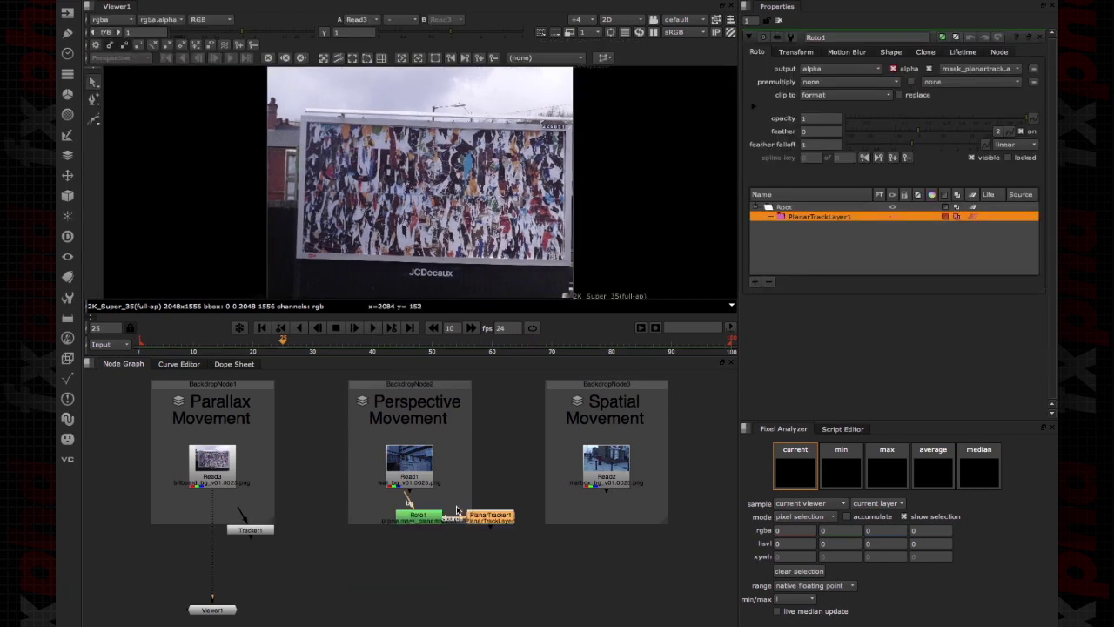
{"action": "left_click_drag", "start_coordinate": [427, 518], "coordinate": [418, 548]}
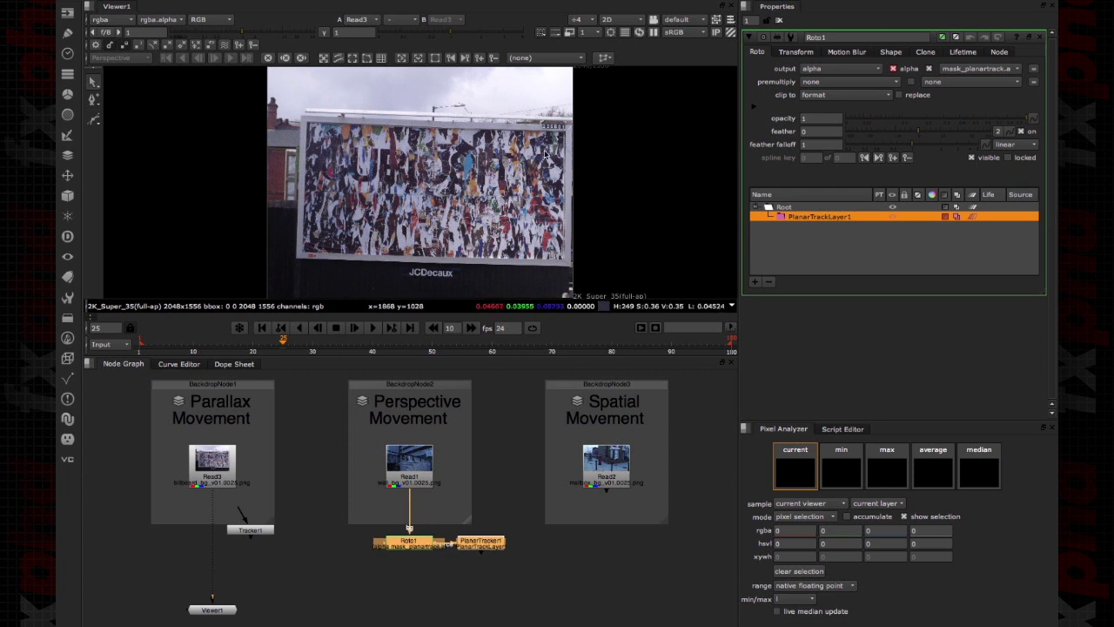
{"action": "left_click", "coordinate": [485, 545]}
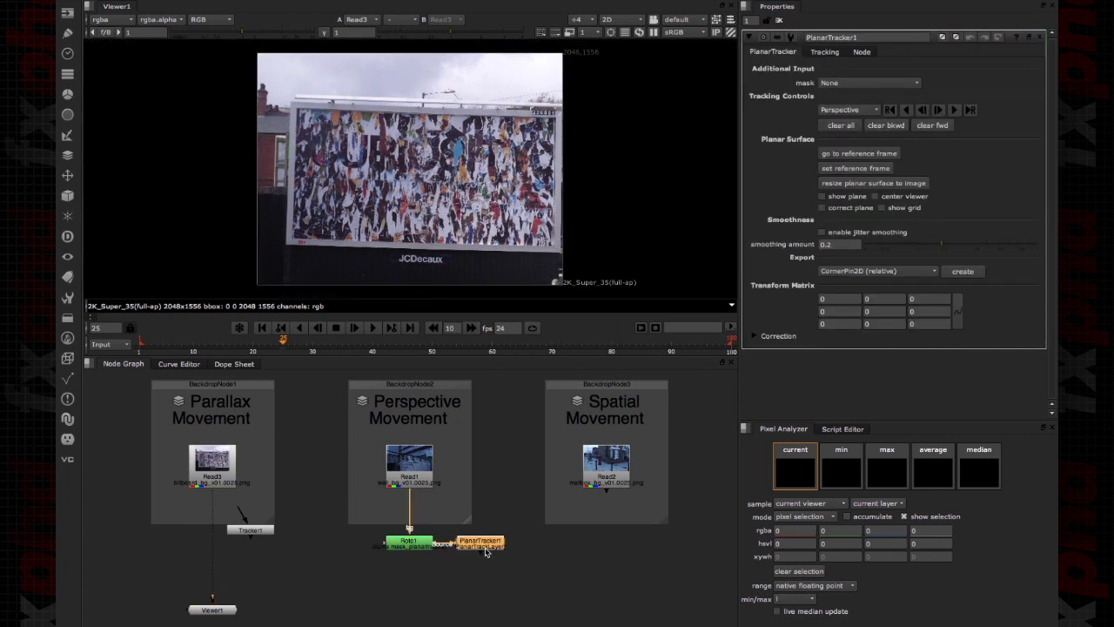
{"action": "left_click", "coordinate": [834, 53]}
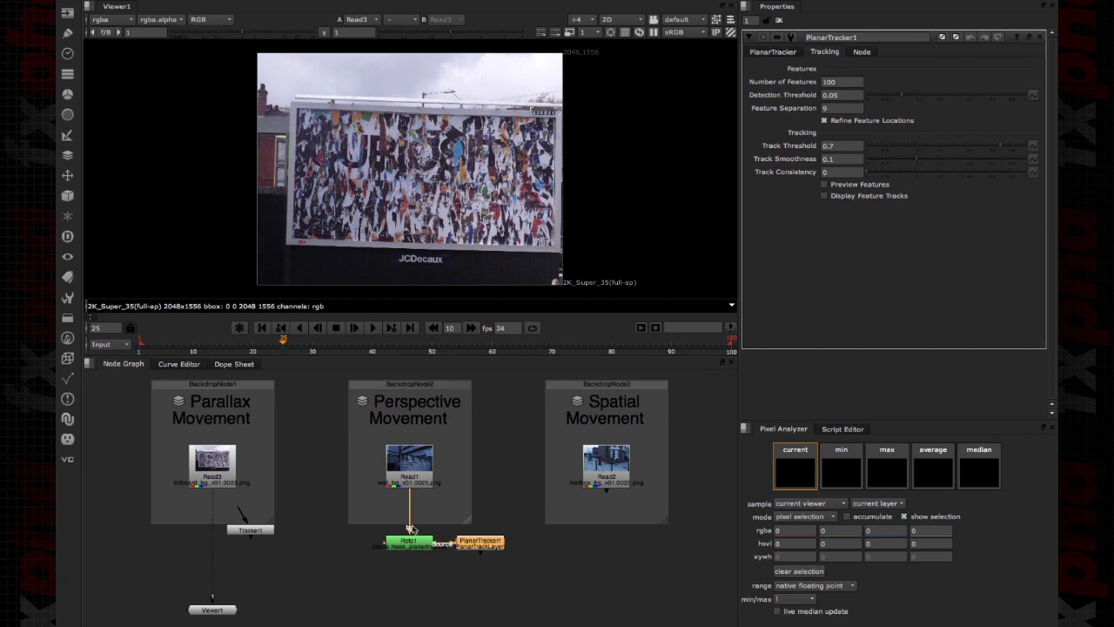
Show the wall footage from Read1 in the viewer at frame 48, framed on the "BALL GAMES AND DOGS NOT ALLOWED" sign
{"action": "left_click", "coordinate": [405, 476]}
{"action": "key", "text": "1"}
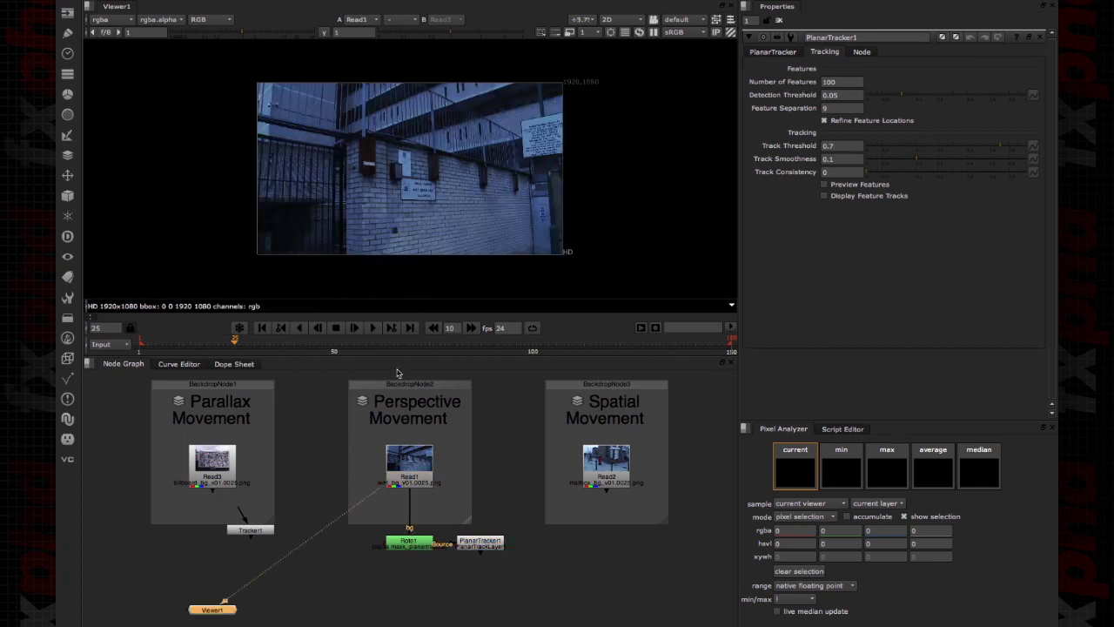
{"action": "left_click_drag", "start_coordinate": [245, 350], "coordinate": [326, 341]}
{"action": "scroll", "coordinate": [507, 153], "scroll_direction": "up", "scroll_amount": 5}
{"action": "scroll", "coordinate": [507, 154], "scroll_direction": "up", "scroll_amount": 3}
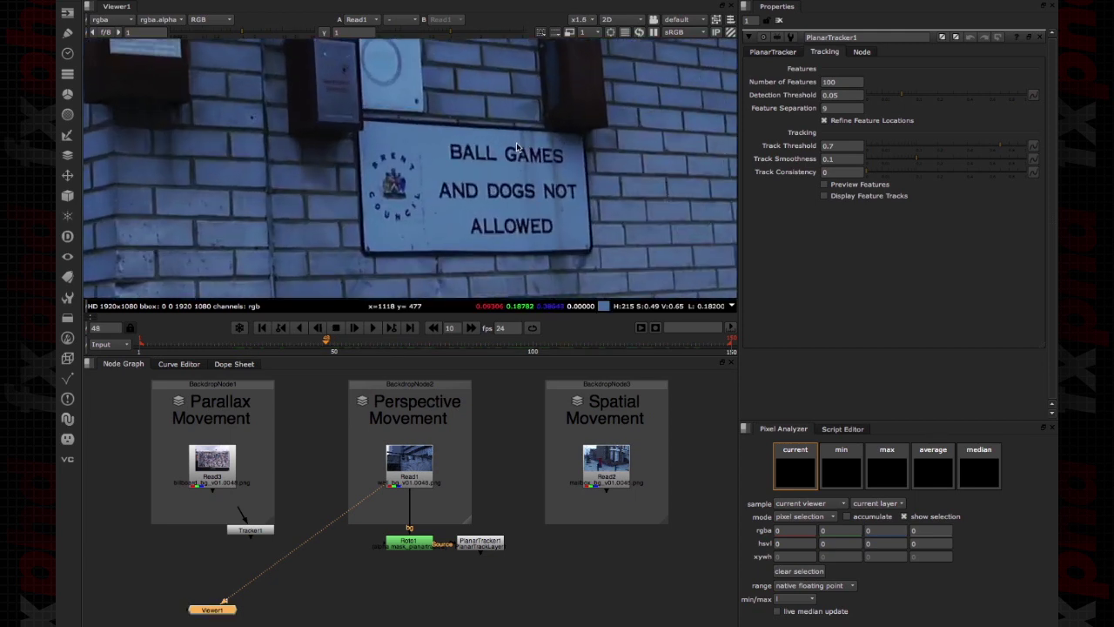
{"action": "middle_click_drag", "start_coordinate": [449, 232], "coordinate": [343, 248]}
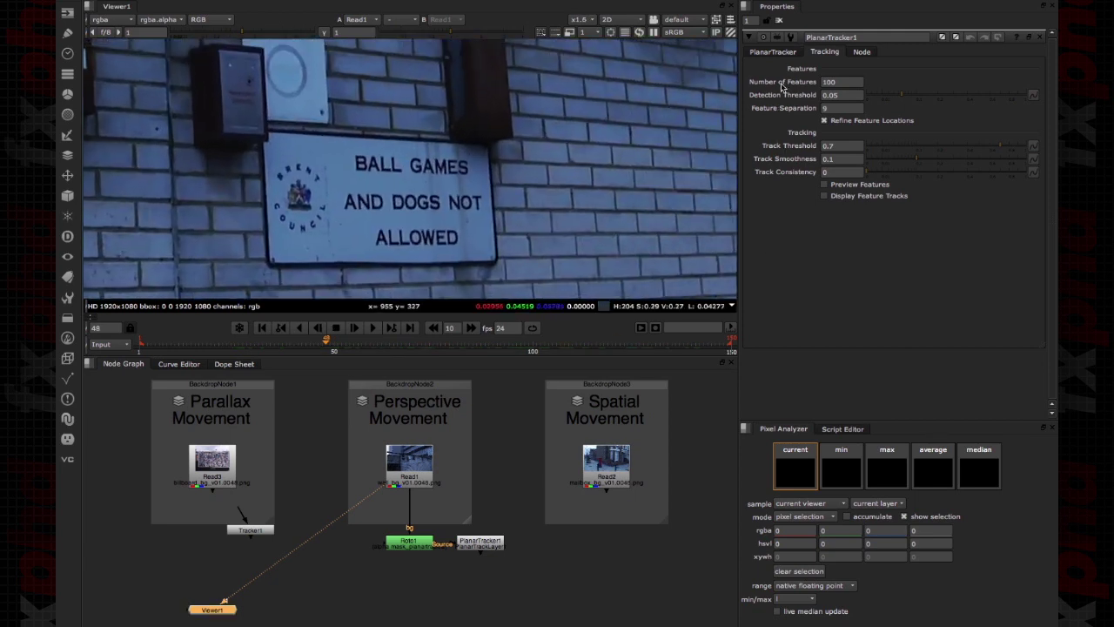
Draw a closed Bezier shape around the "BALL GAMES" sign inside PlanarTrackLayer1 of the Roto1 node
{"action": "double_click", "coordinate": [405, 542]}
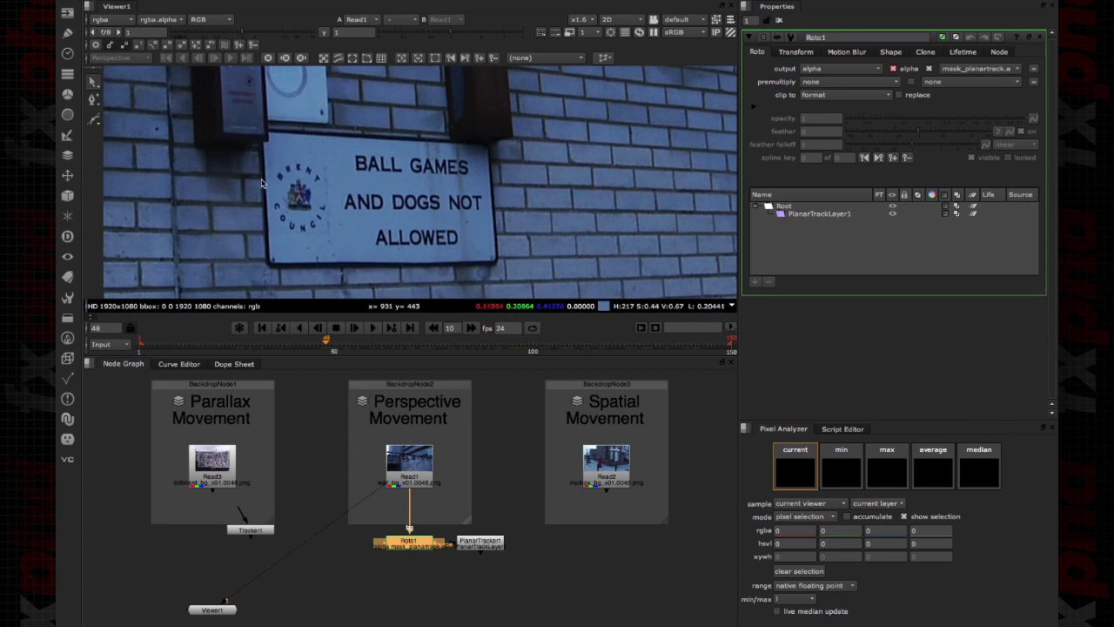
{"action": "left_click", "coordinate": [782, 215]}
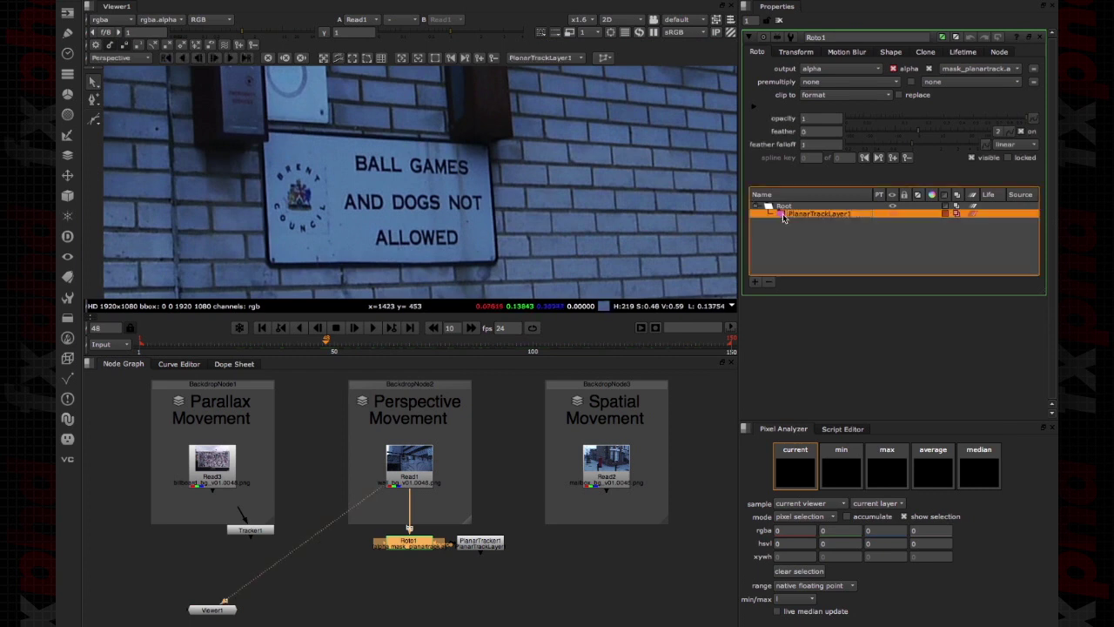
{"action": "left_click", "coordinate": [94, 119]}
{"action": "left_click", "coordinate": [284, 129]}
{"action": "left_click", "coordinate": [263, 165]}
{"action": "left_click", "coordinate": [261, 272]}
{"action": "left_click", "coordinate": [505, 270]}
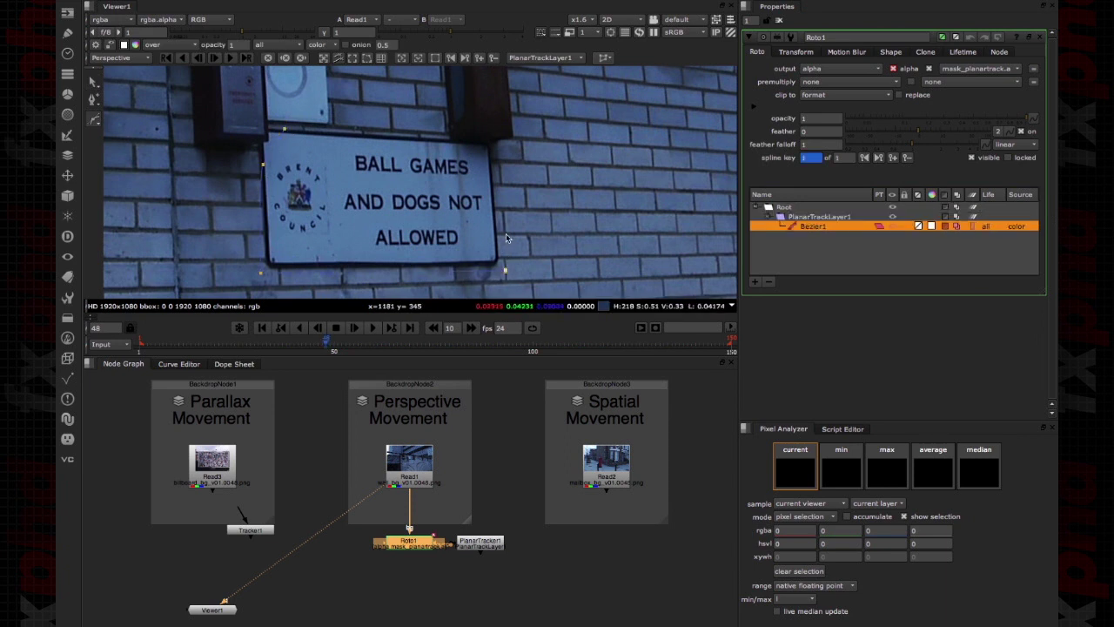
{"action": "left_click", "coordinate": [499, 155]}
{"action": "left_click", "coordinate": [435, 135]}
{"action": "left_click", "coordinate": [284, 129]}
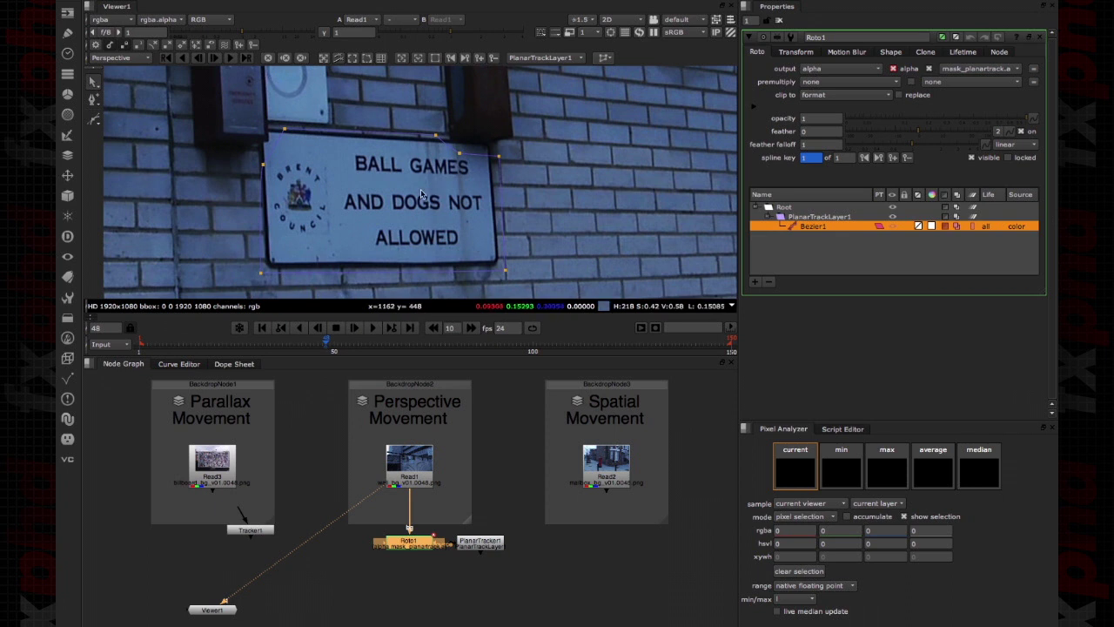
{"action": "scroll", "coordinate": [431, 198], "scroll_direction": "down", "scroll_amount": 5}
{"action": "scroll", "coordinate": [432, 199], "scroll_direction": "up", "scroll_amount": 4}
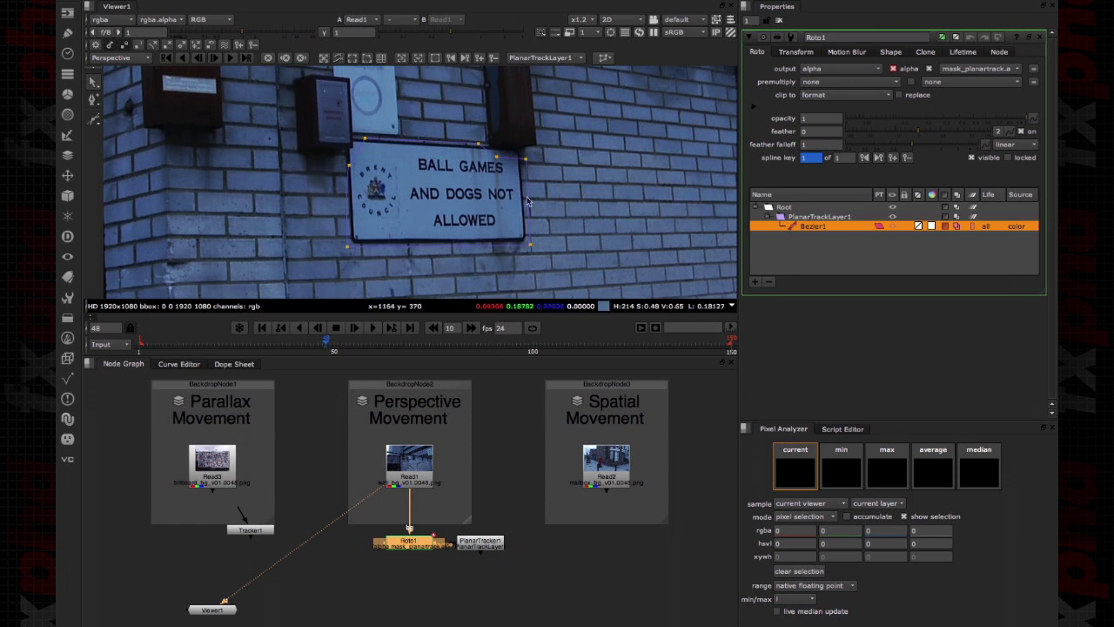
Enable Preview Features in the PlanarTracker1 settings to show the trackable features on the sign
{"action": "double_click", "coordinate": [480, 541]}
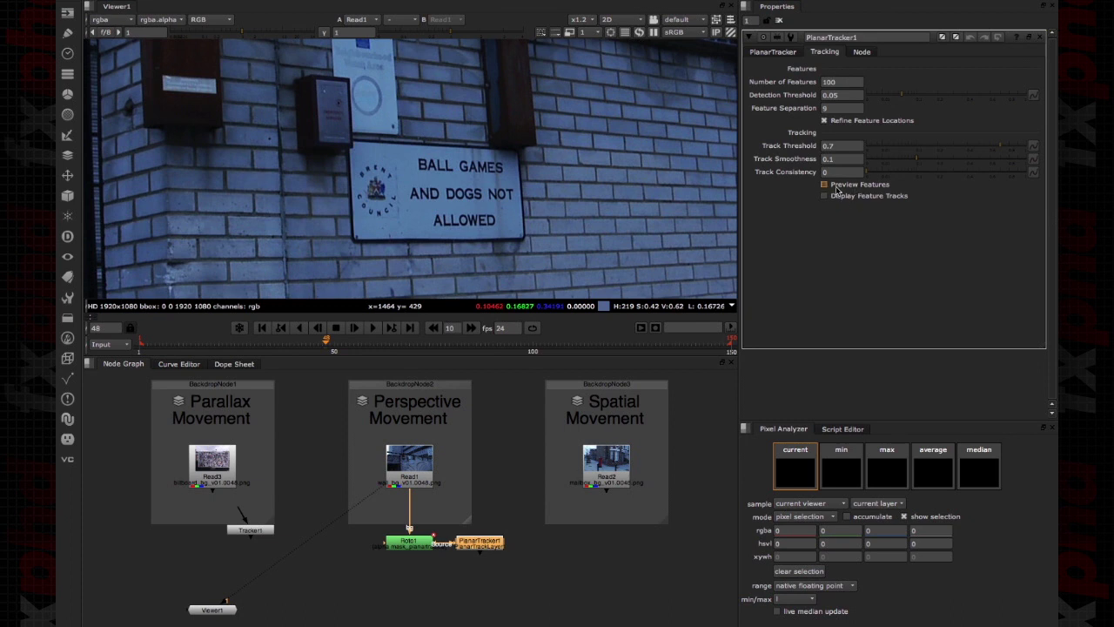
{"action": "left_click", "coordinate": [824, 185]}
{"action": "scroll", "coordinate": [448, 174], "scroll_direction": "up", "scroll_amount": 3}
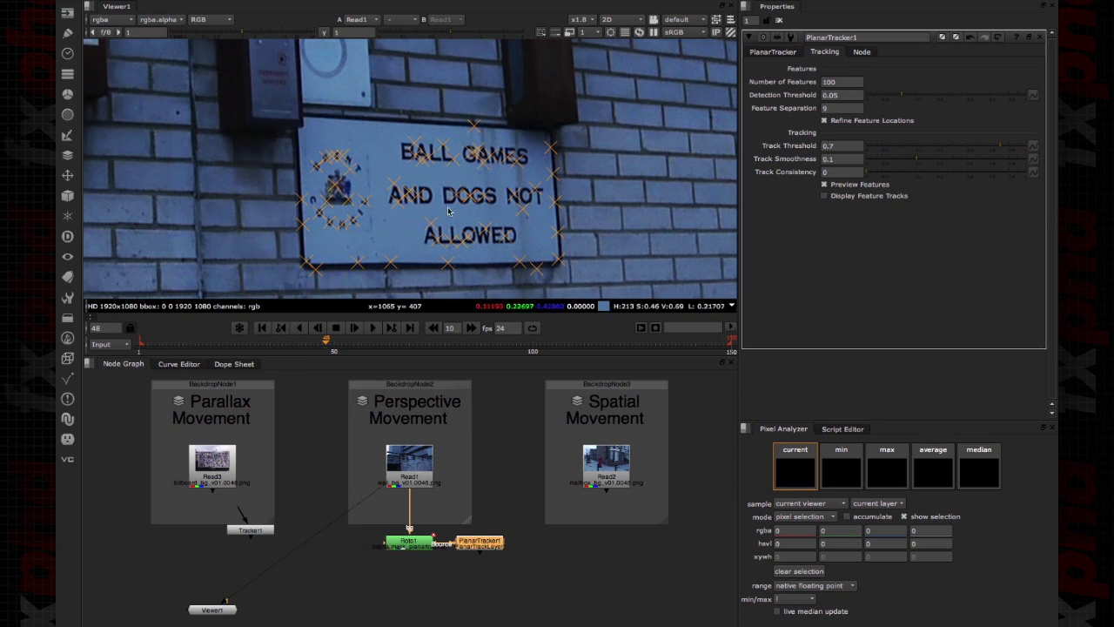
Connect Tracker1 to the billboard footage Read3, open its properties and show it in the viewer
{"action": "left_click", "coordinate": [254, 532]}
{"action": "left_click_drag", "start_coordinate": [243, 517], "coordinate": [217, 536]}
{"action": "double_click", "coordinate": [217, 537]}
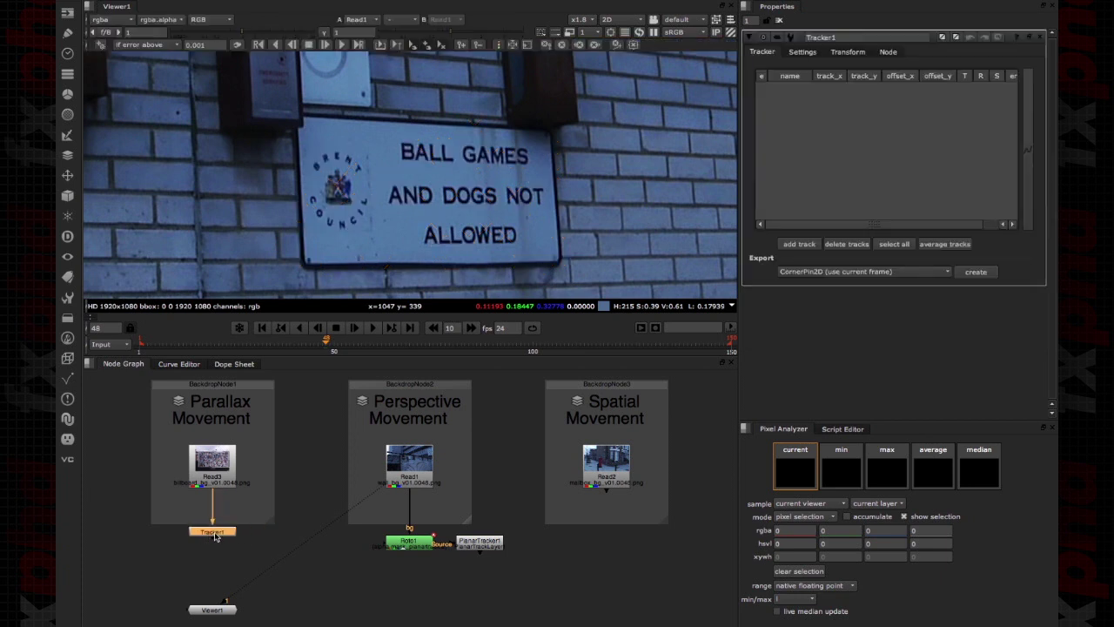
{"action": "key", "text": "1"}
{"action": "scroll", "coordinate": [378, 244], "scroll_direction": "down", "scroll_amount": 10}
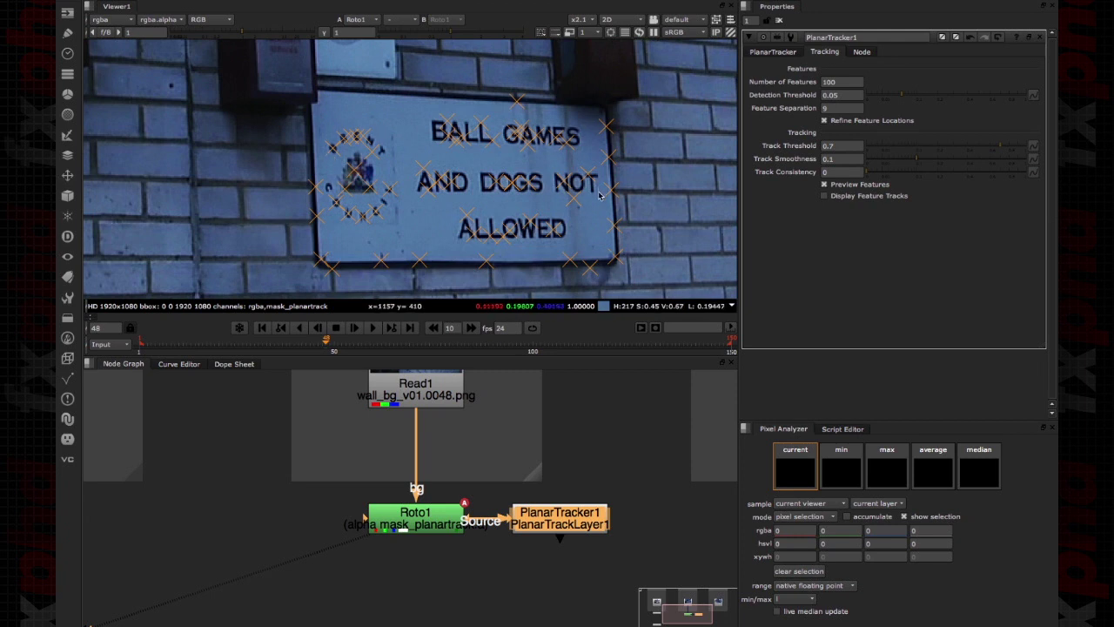
Select the sign's Bezier shape in Roto1 and choose Perspective as the planar tracking motion type
{"action": "scroll", "coordinate": [599, 195], "scroll_direction": "down", "scroll_amount": 4}
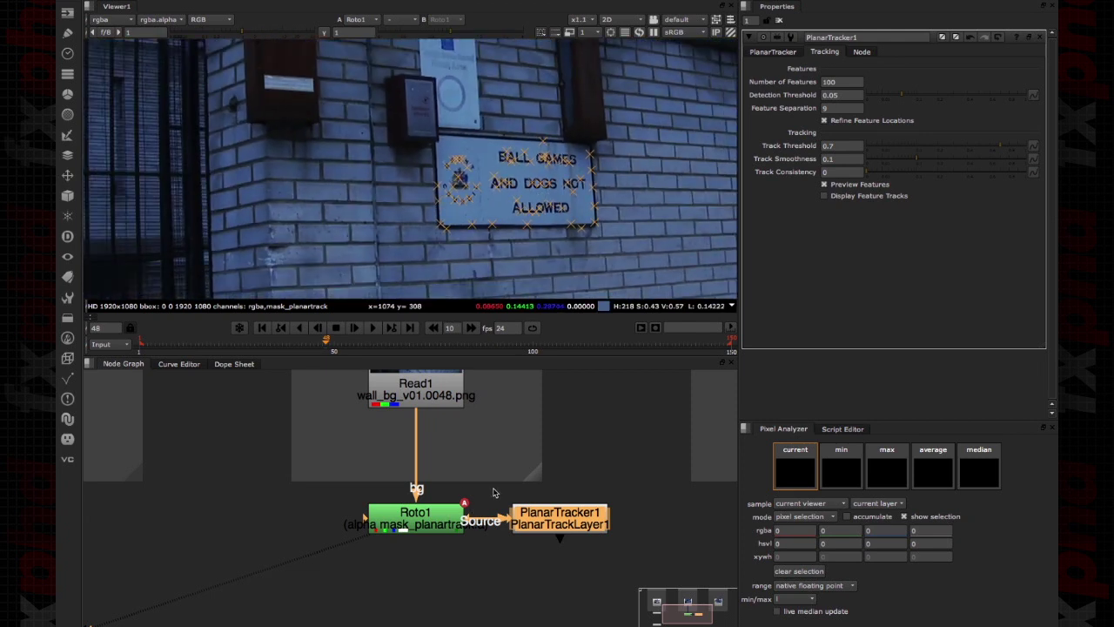
{"action": "scroll", "coordinate": [493, 493], "scroll_direction": "down", "scroll_amount": 2}
{"action": "scroll", "coordinate": [459, 207], "scroll_direction": "up", "scroll_amount": 2}
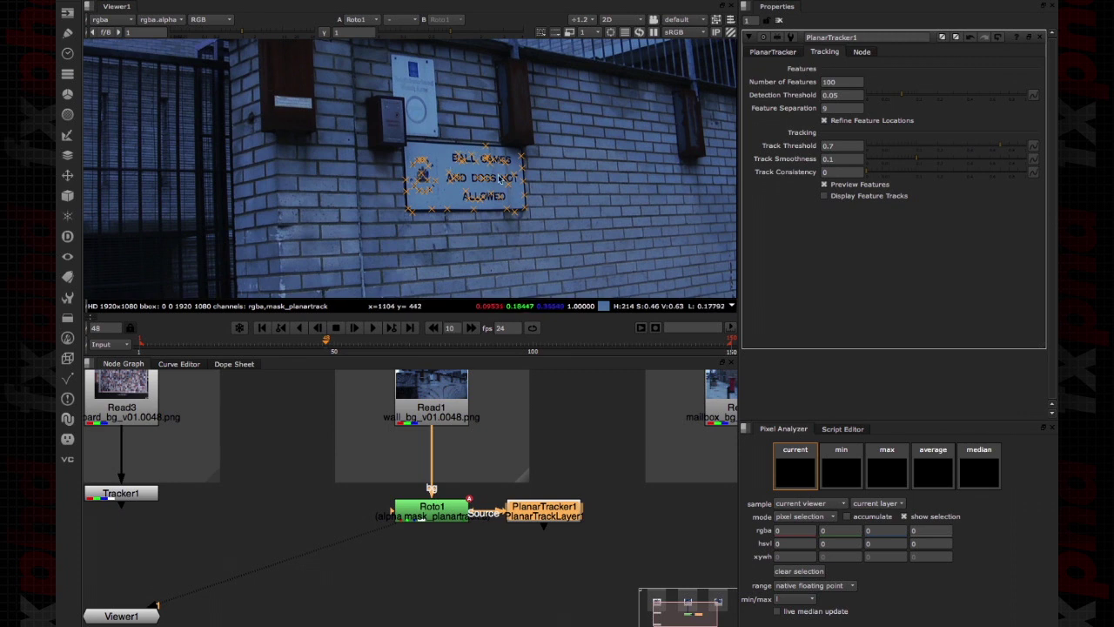
{"action": "double_click", "coordinate": [450, 515]}
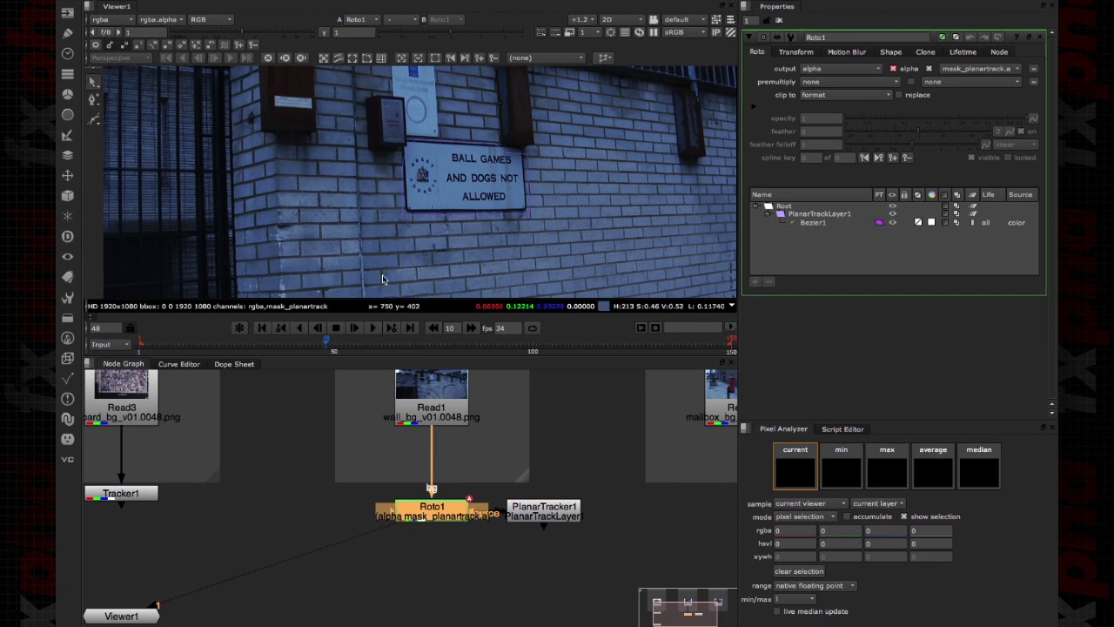
{"action": "left_click", "coordinate": [812, 224]}
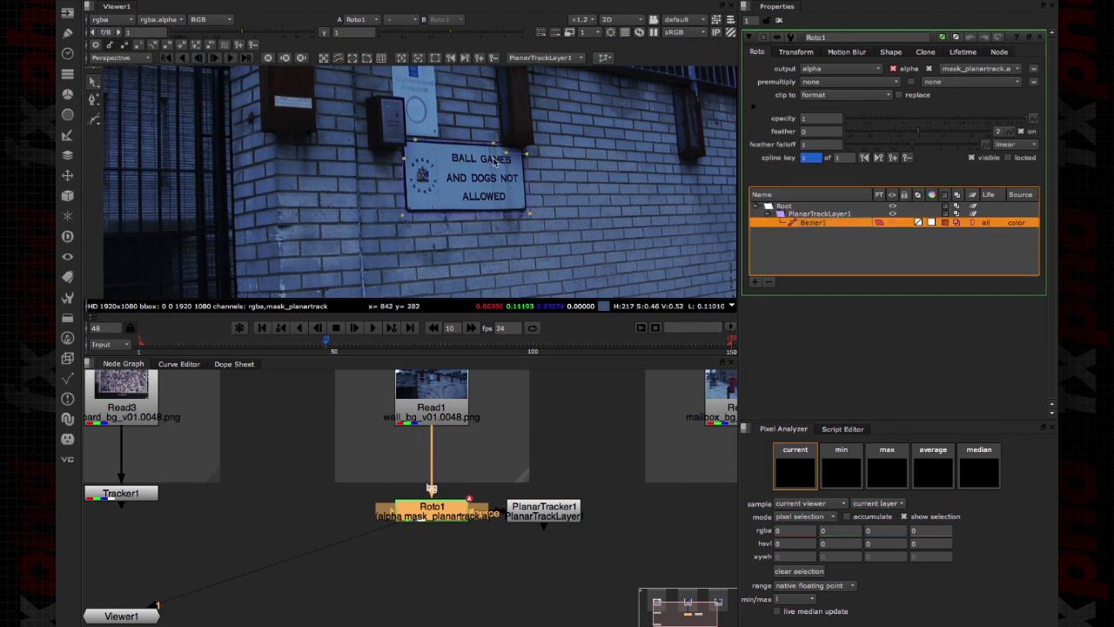
{"action": "left_click", "coordinate": [144, 58]}
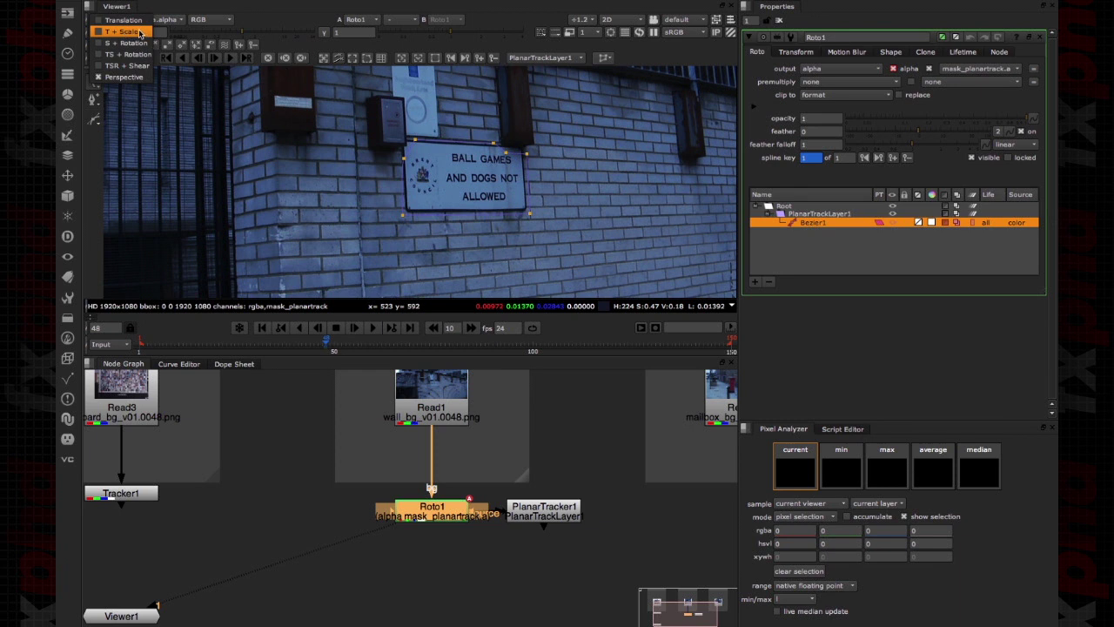
{"action": "left_click", "coordinate": [127, 78]}
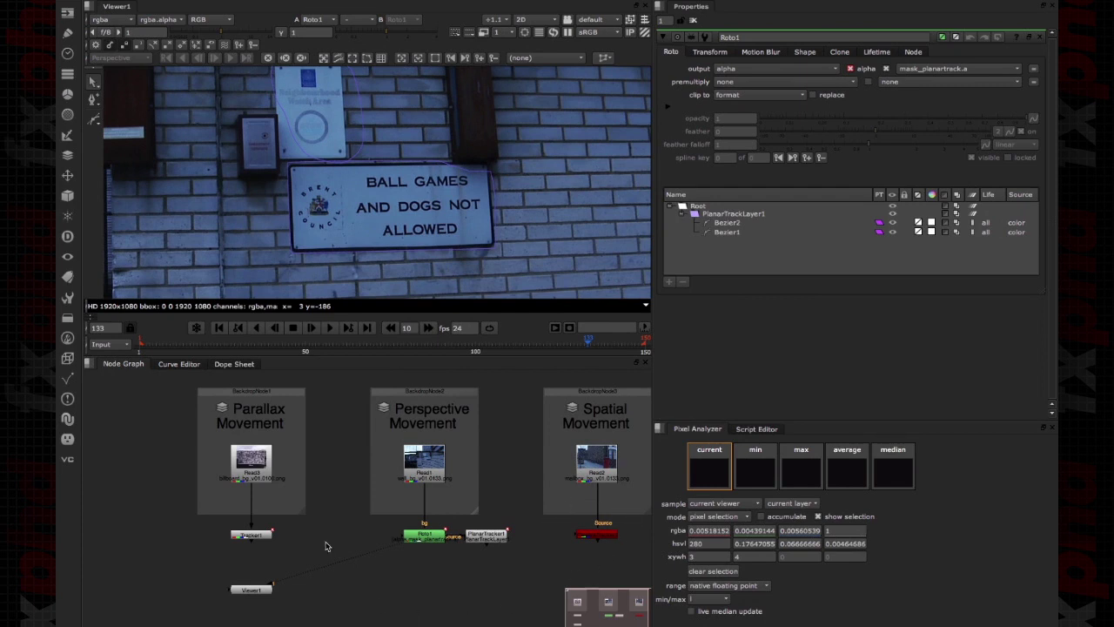
Show the red node below the Spatial Movement footage in the viewer and close all open node properties
{"action": "left_click_drag", "start_coordinate": [645, 521], "coordinate": [550, 574]}
{"action": "left_click_drag", "start_coordinate": [632, 520], "coordinate": [557, 565]}
{"action": "key", "text": "1"}
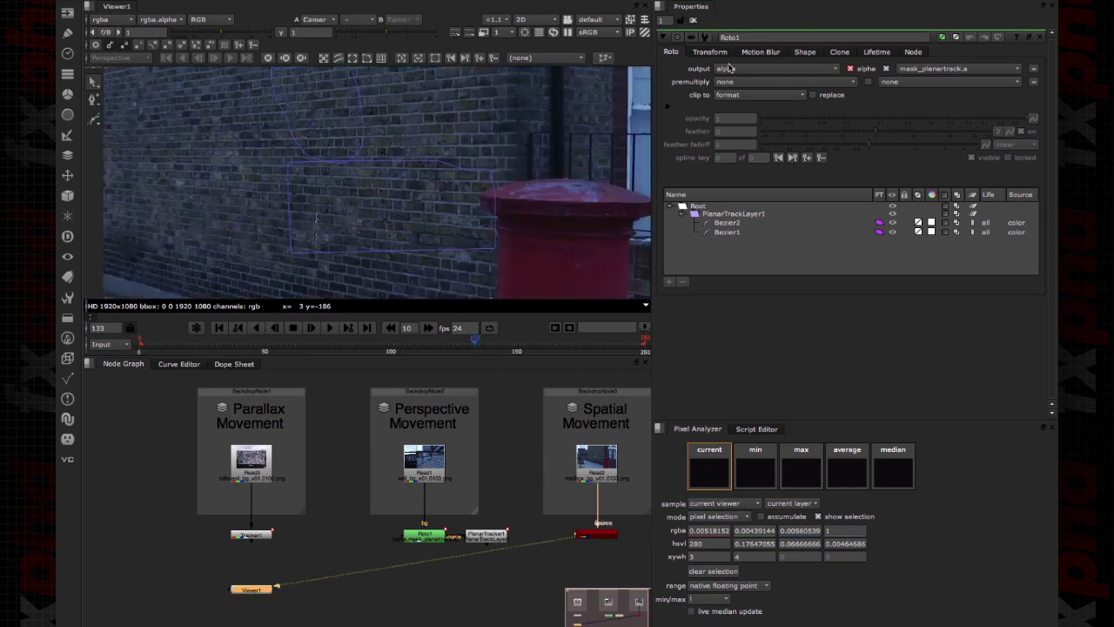
{"action": "left_click", "coordinate": [694, 20]}
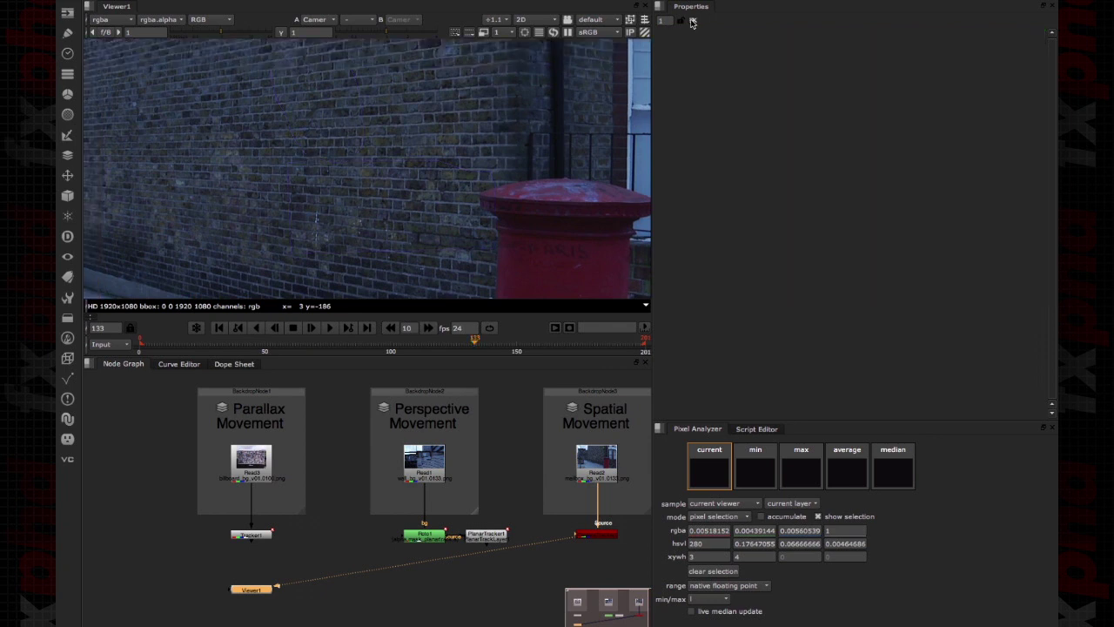
{"action": "scroll", "coordinate": [478, 169], "scroll_direction": "down", "scroll_amount": 3}
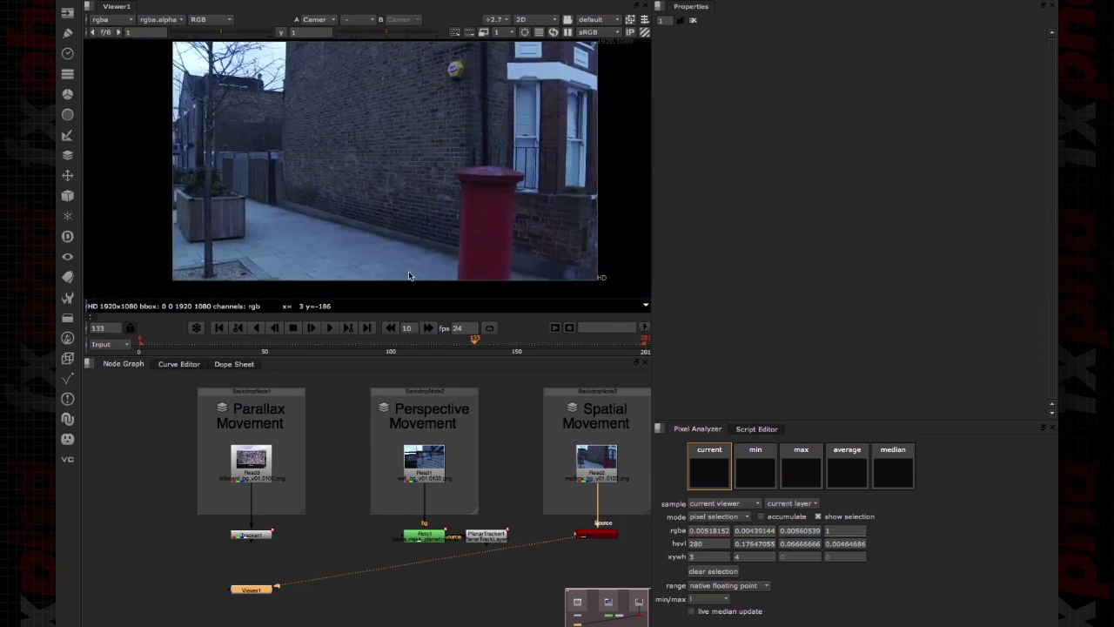
Scrub back and forth through the mailbox footage to examine its camera movement, stopping at frame 47
{"action": "left_click_drag", "start_coordinate": [470, 347], "coordinate": [376, 341]}
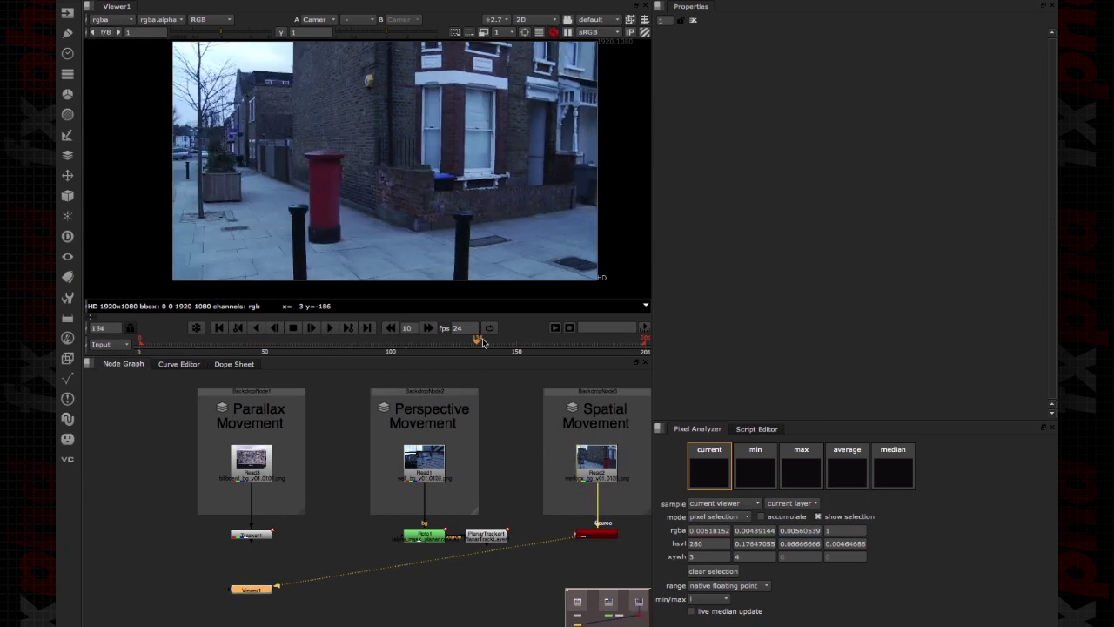
{"action": "left_click", "coordinate": [590, 338]}
{"action": "left_click_drag", "start_coordinate": [590, 339], "coordinate": [257, 340]}
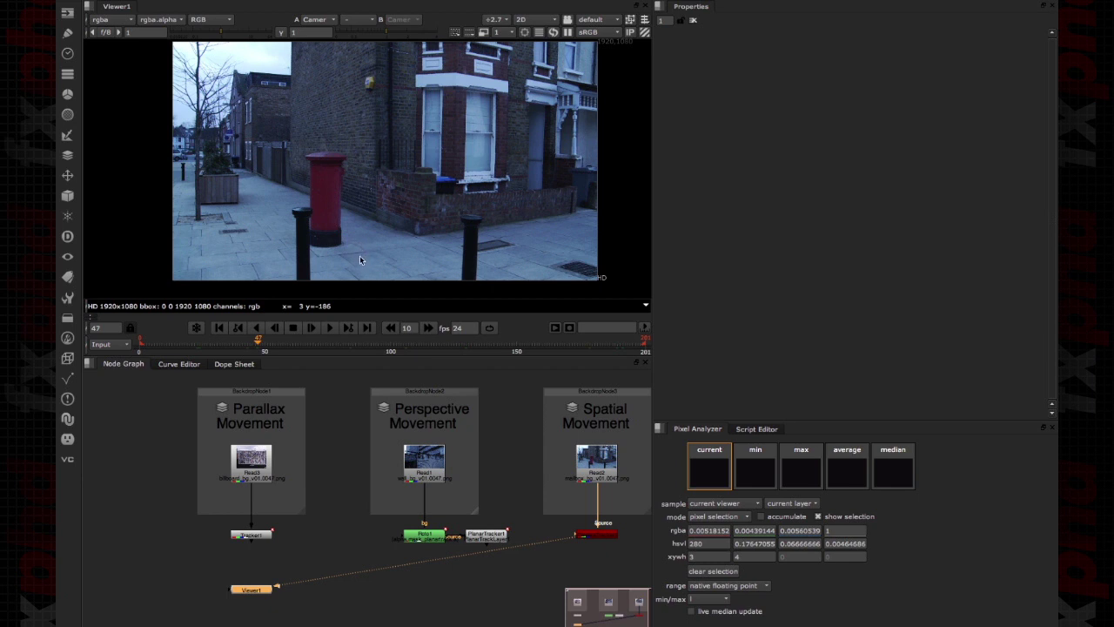
Switch to the hand-drawn diagram of the scene, lens, sensor and camera
{"action": "key", "text": "super+Tab"}
{"action": "key", "text": "super+Tab"}
{"action": "key", "text": "super+Tab"}
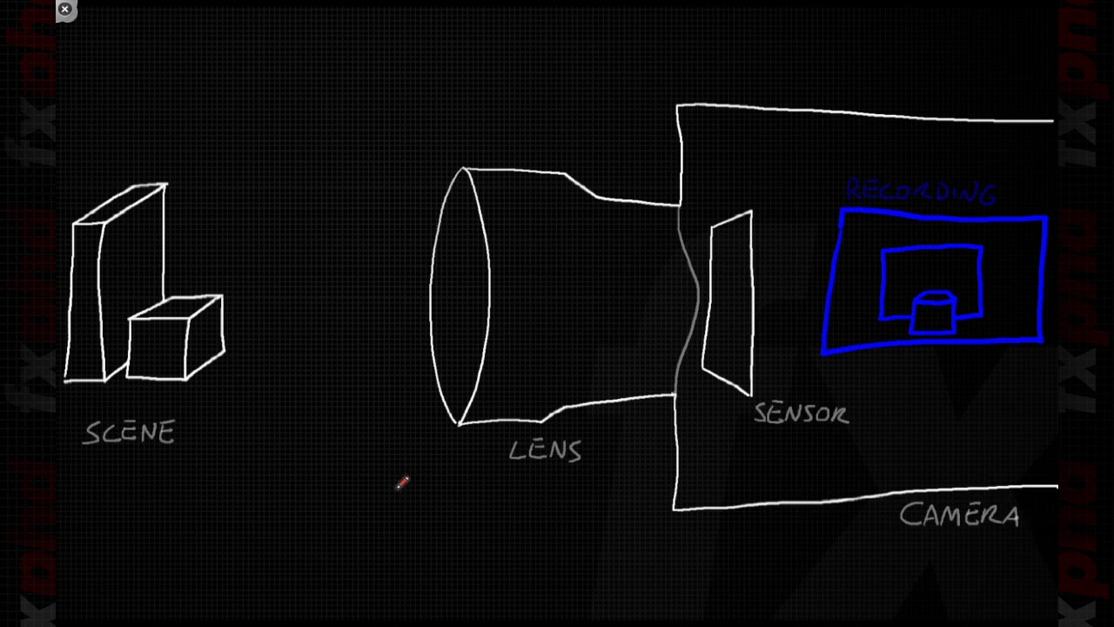